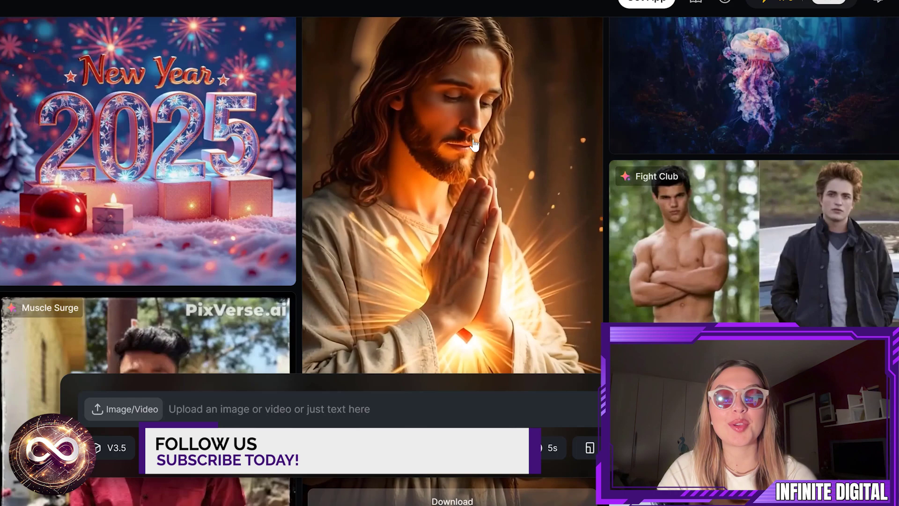
Scroll through the Discover gallery of example videos
{"action": "scroll", "coordinate": [474, 145], "scroll_direction": "down", "scroll_amount": 8}
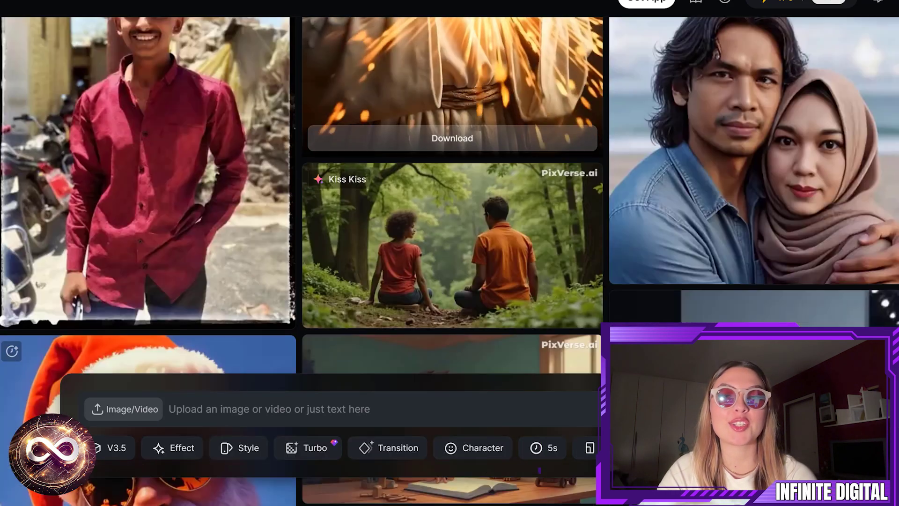
{"action": "scroll", "coordinate": [451, 114], "scroll_direction": "down", "scroll_amount": 6}
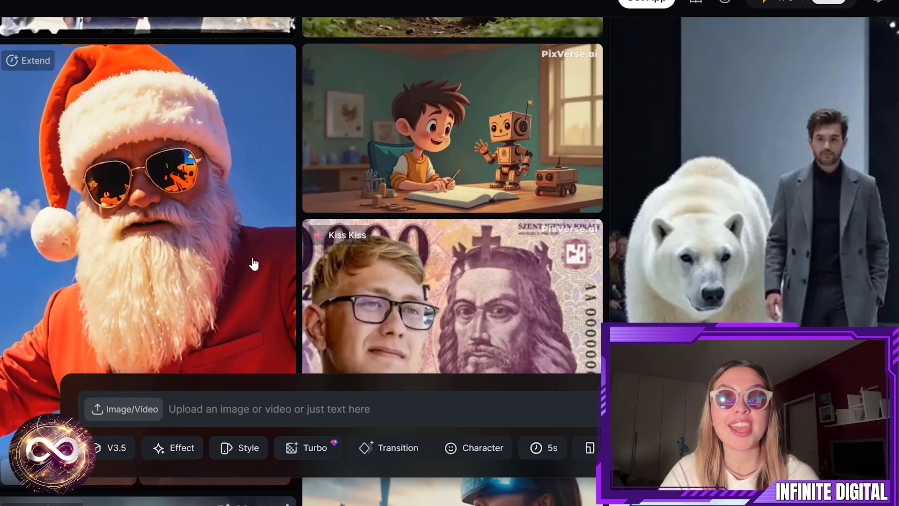
{"action": "scroll", "coordinate": [253, 264], "scroll_direction": "down", "scroll_amount": 7}
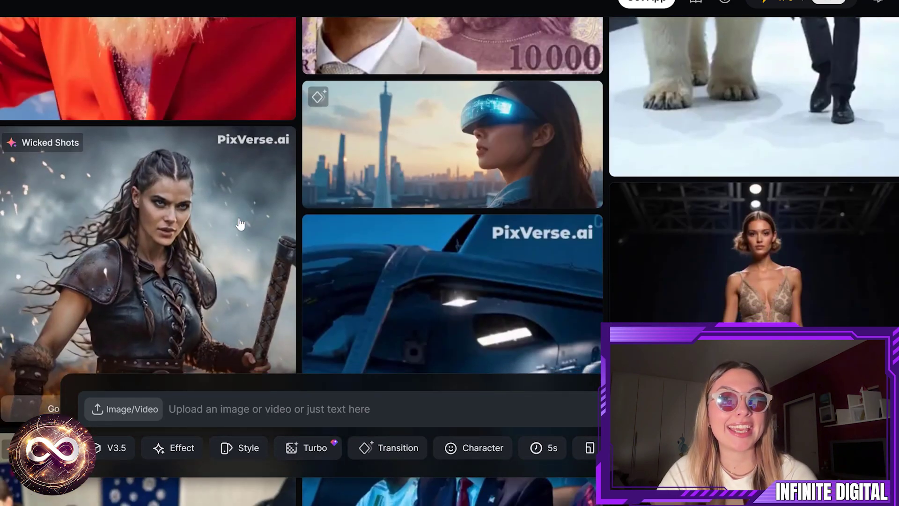
{"action": "scroll", "coordinate": [239, 224], "scroll_direction": "down", "scroll_amount": 2}
{"action": "scroll", "coordinate": [251, 220], "scroll_direction": "down", "scroll_amount": 3}
{"action": "scroll", "coordinate": [250, 221], "scroll_direction": "down", "scroll_amount": 1}
{"action": "scroll", "coordinate": [451, 280], "scroll_direction": "down", "scroll_amount": 2}
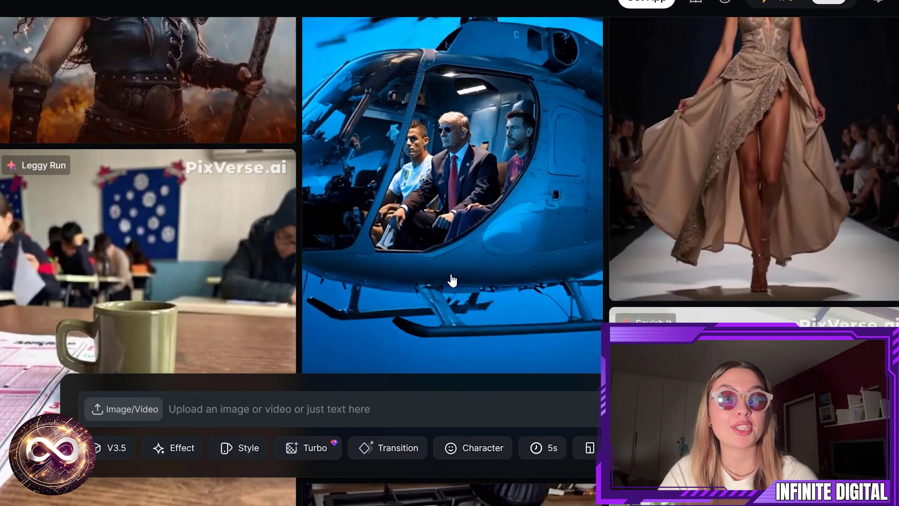
{"action": "scroll", "coordinate": [451, 280], "scroll_direction": "down", "scroll_amount": 10}
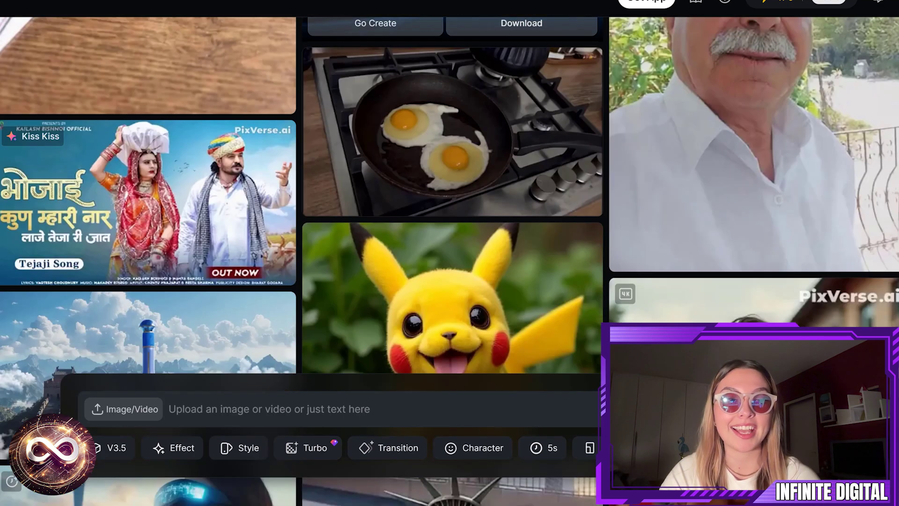
{"action": "scroll", "coordinate": [460, 253], "scroll_direction": "down", "scroll_amount": 2}
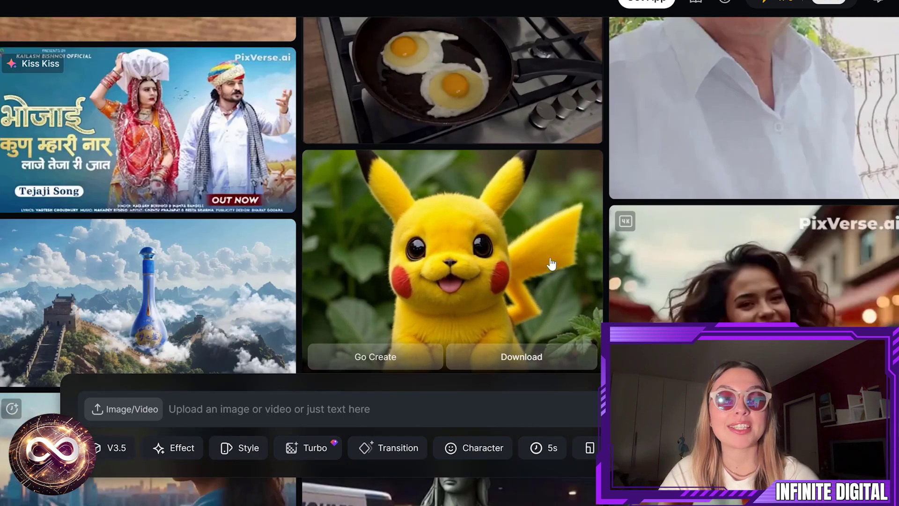
{"action": "scroll", "coordinate": [551, 263], "scroll_direction": "down", "scroll_amount": 8}
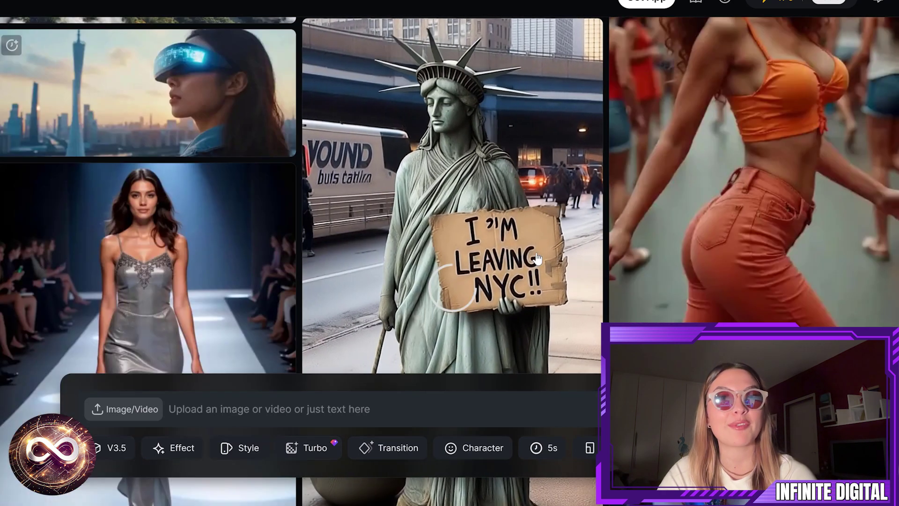
{"action": "scroll", "coordinate": [536, 258], "scroll_direction": "down", "scroll_amount": 3}
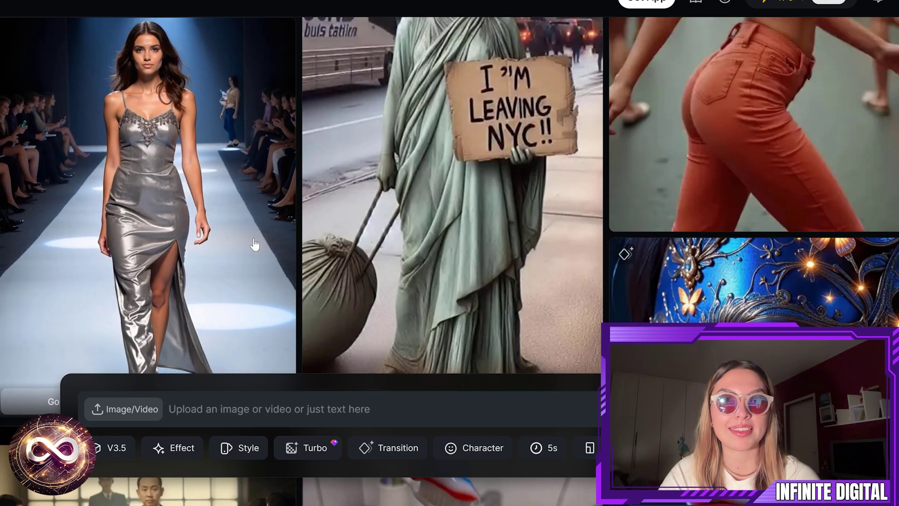
{"action": "scroll", "coordinate": [254, 242], "scroll_direction": "down", "scroll_amount": 4}
{"action": "scroll", "coordinate": [254, 239], "scroll_direction": "down", "scroll_amount": 7}
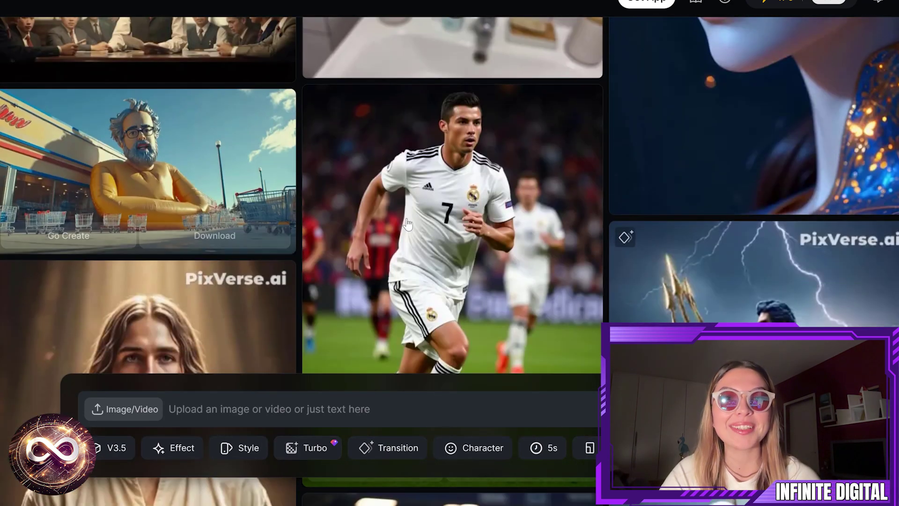
{"action": "scroll", "coordinate": [424, 208], "scroll_direction": "up", "scroll_amount": 1}
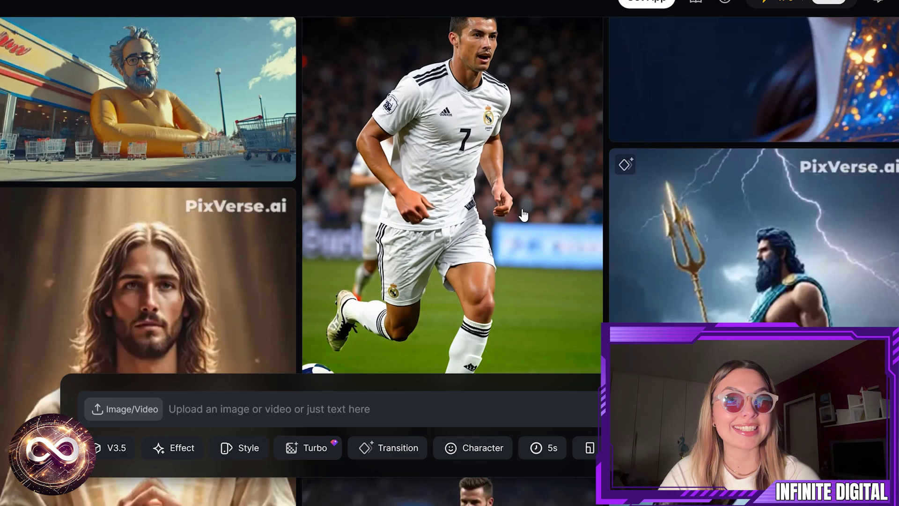
{"action": "scroll", "coordinate": [421, 210], "scroll_direction": "down", "scroll_amount": 4}
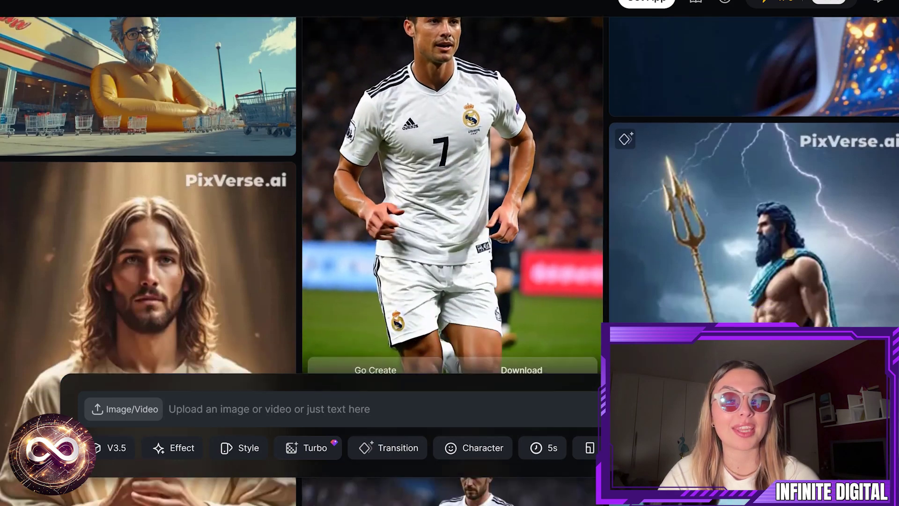
{"action": "scroll", "coordinate": [401, 209], "scroll_direction": "down", "scroll_amount": 3}
{"action": "scroll", "coordinate": [267, 200], "scroll_direction": "up", "scroll_amount": 3}
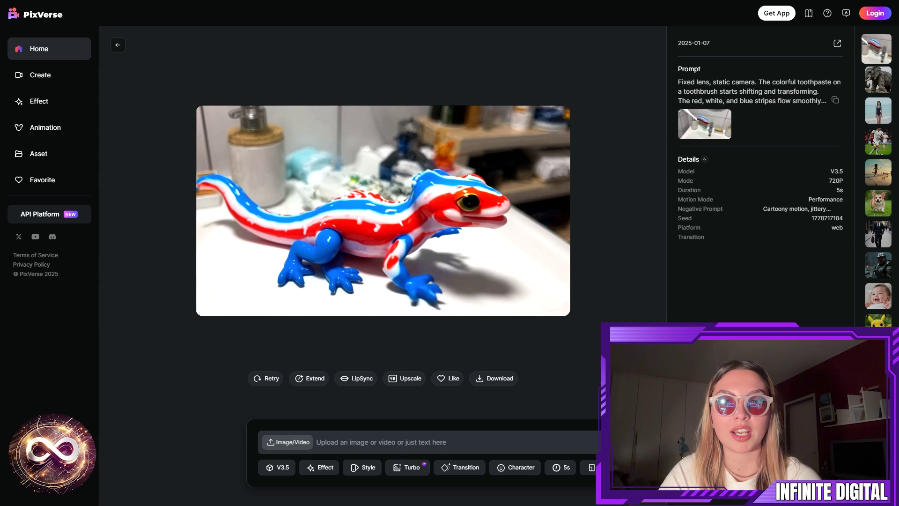
View the rock elephant and beach swimsuit videos' prompts and details, returning to the gallery each time
{"action": "left_click", "coordinate": [118, 45]}
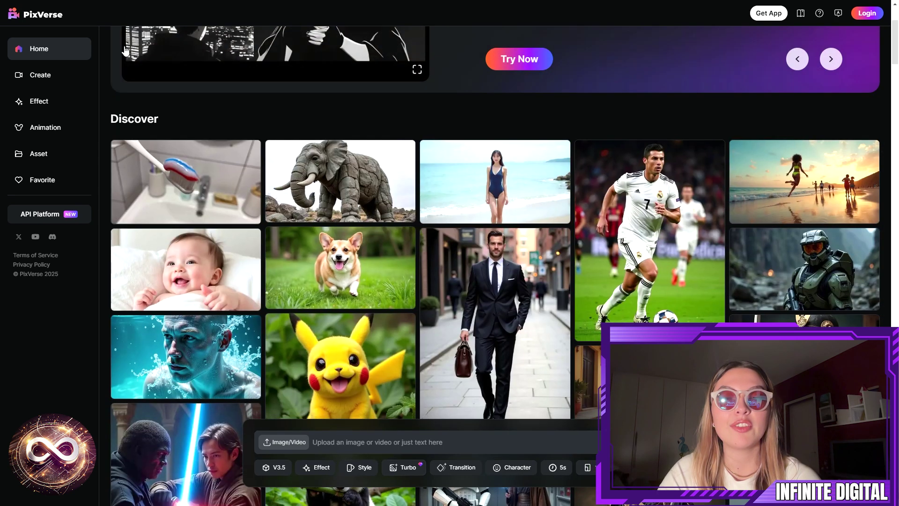
{"action": "left_click", "coordinate": [361, 184]}
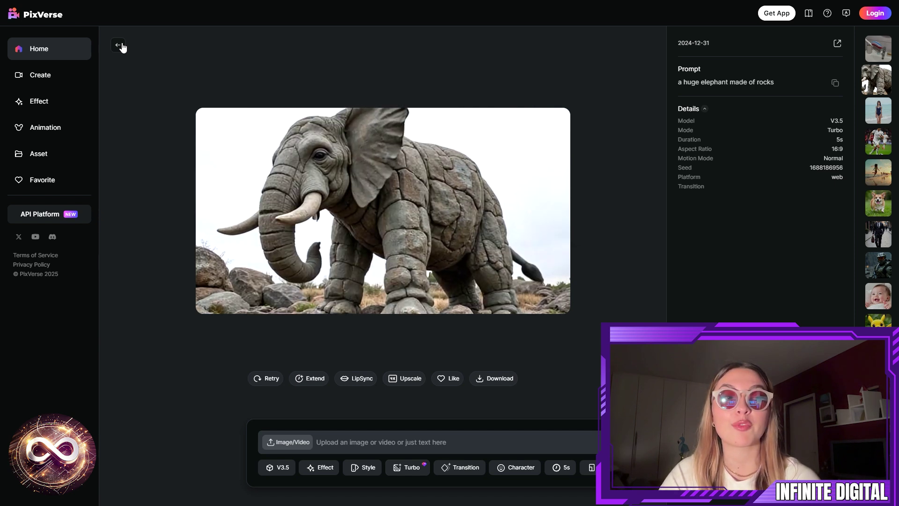
{"action": "left_click", "coordinate": [118, 46]}
{"action": "left_click", "coordinate": [516, 187]}
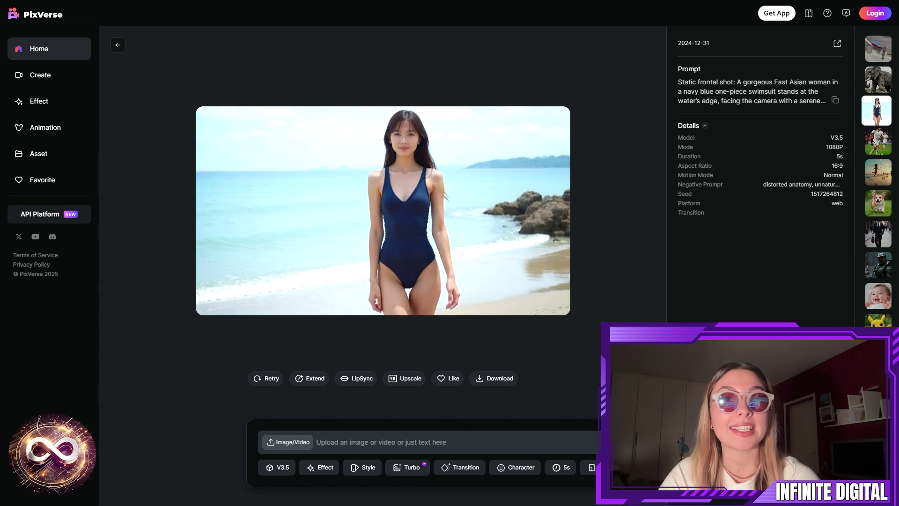
{"action": "left_click", "coordinate": [114, 45]}
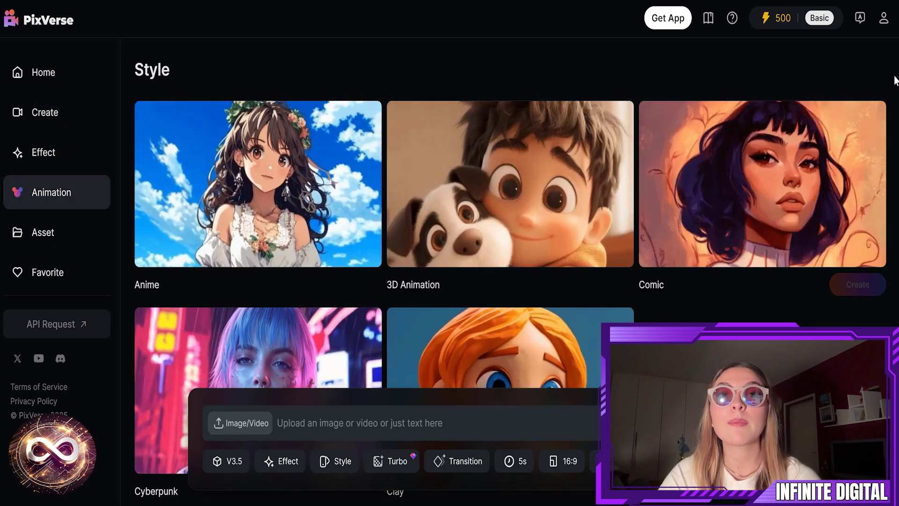
Scroll the Animation gallery and reuse the anime beach girl video's prompt and settings
{"action": "scroll", "coordinate": [510, 211], "scroll_direction": "down", "scroll_amount": 1}
{"action": "scroll", "coordinate": [510, 271], "scroll_direction": "down", "scroll_amount": 7}
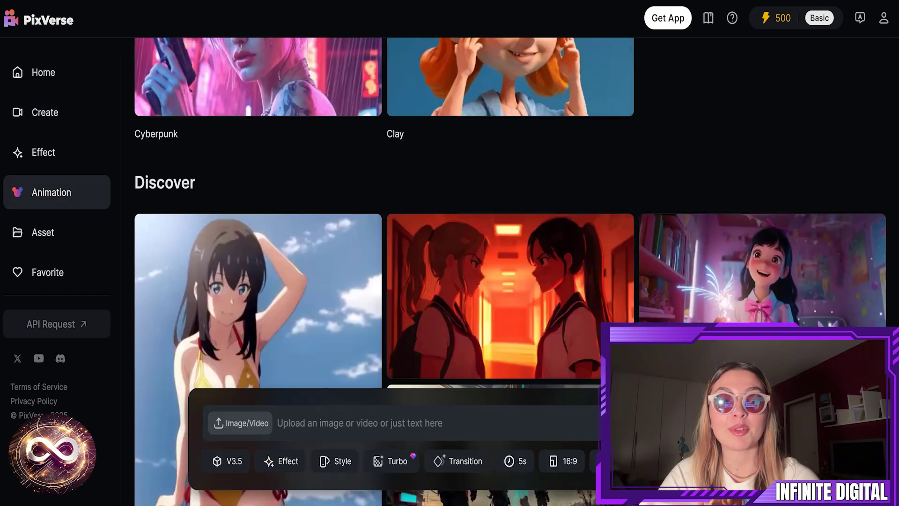
{"action": "scroll", "coordinate": [510, 272], "scroll_direction": "down", "scroll_amount": 4}
{"action": "scroll", "coordinate": [510, 271], "scroll_direction": "down", "scroll_amount": 3}
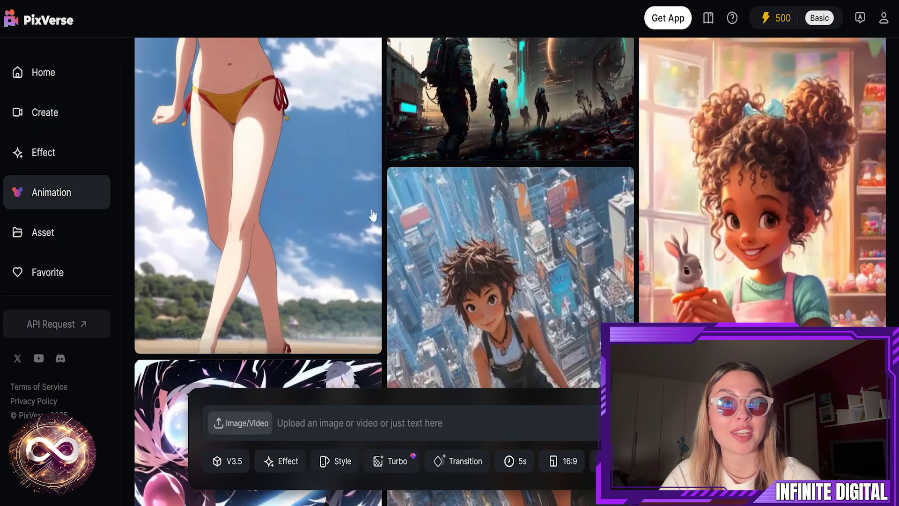
{"action": "left_click", "coordinate": [219, 343]}
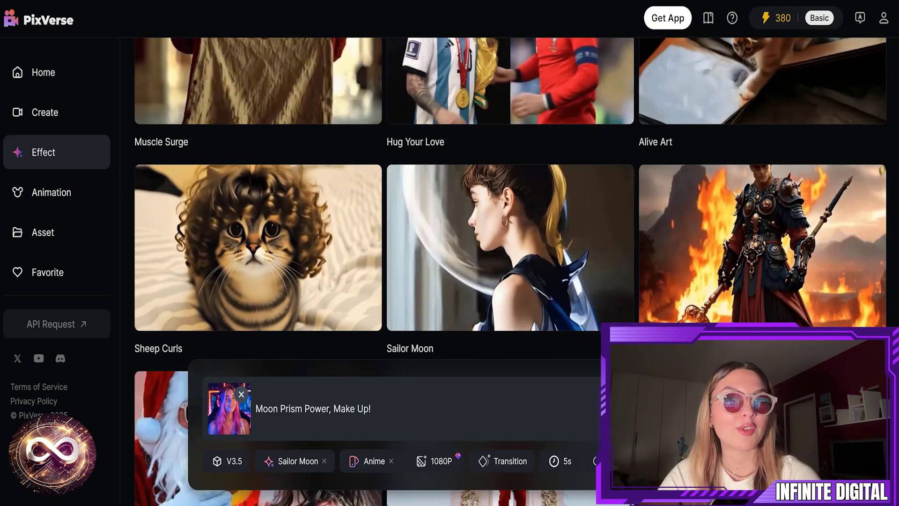
Wait for the uploaded photo's thumbnail to load in the prompt bar
{"action": "mouse_move", "coordinate": [455, 464]}
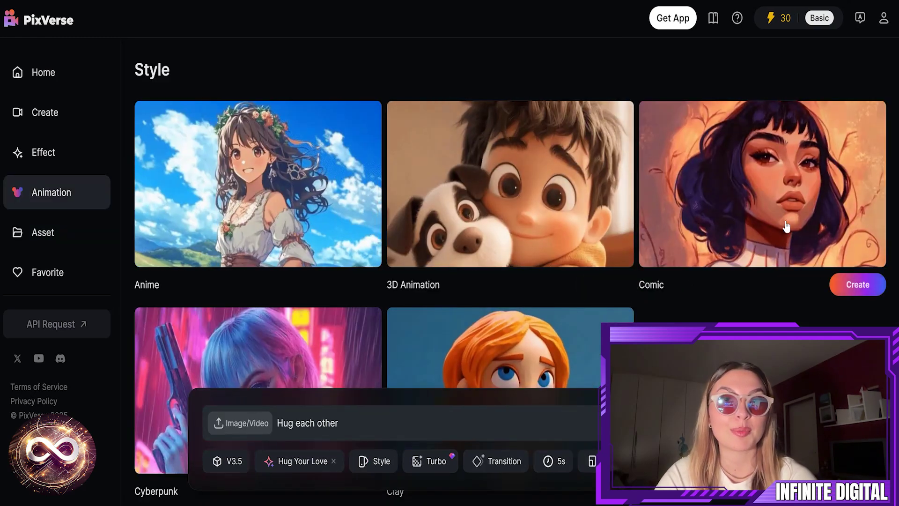
Scroll down through the Animation gallery's example videos
{"action": "scroll", "coordinate": [363, 206], "scroll_direction": "down", "scroll_amount": 3}
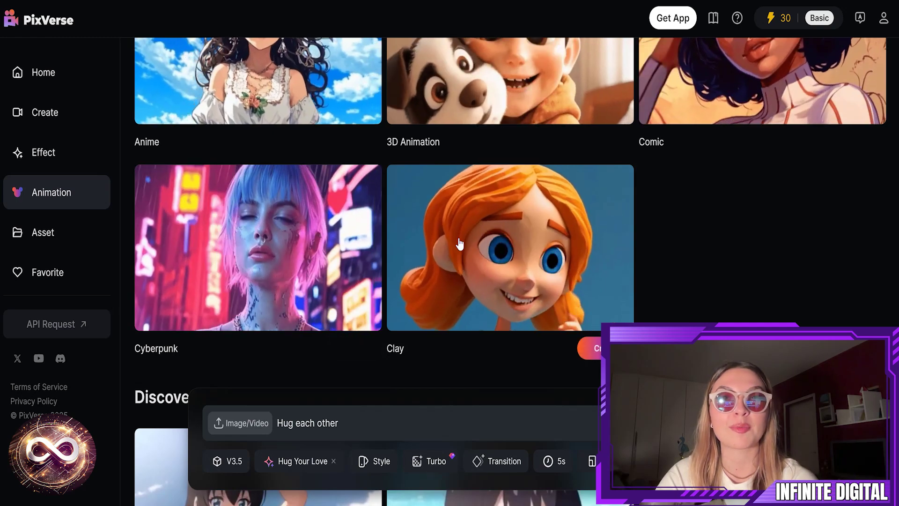
{"action": "scroll", "coordinate": [459, 243], "scroll_direction": "down", "scroll_amount": 8}
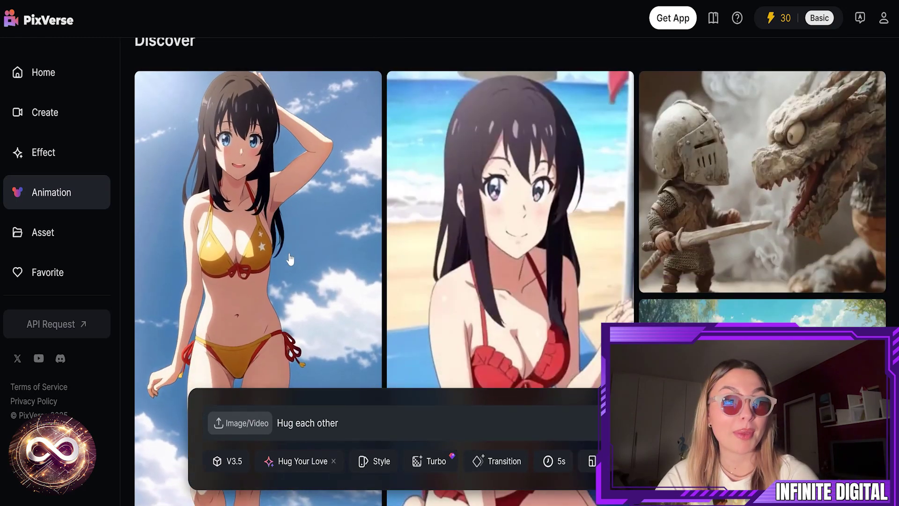
{"action": "scroll", "coordinate": [288, 257], "scroll_direction": "down", "scroll_amount": 2}
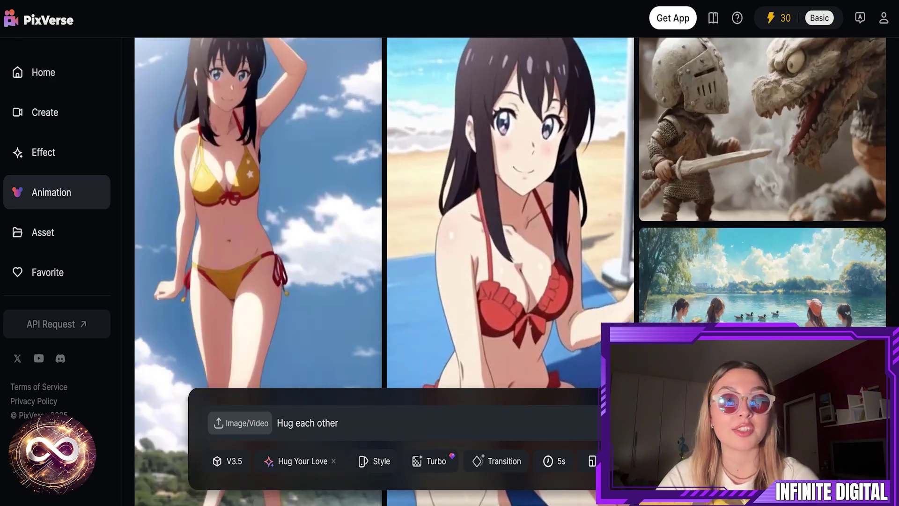
{"action": "scroll", "coordinate": [667, 249], "scroll_direction": "down", "scroll_amount": 8}
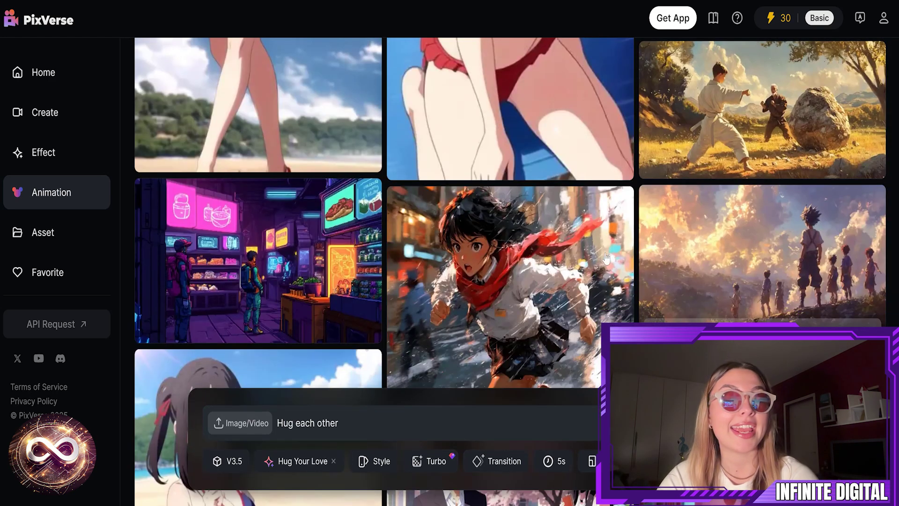
{"action": "scroll", "coordinate": [513, 272], "scroll_direction": "down", "scroll_amount": 3}
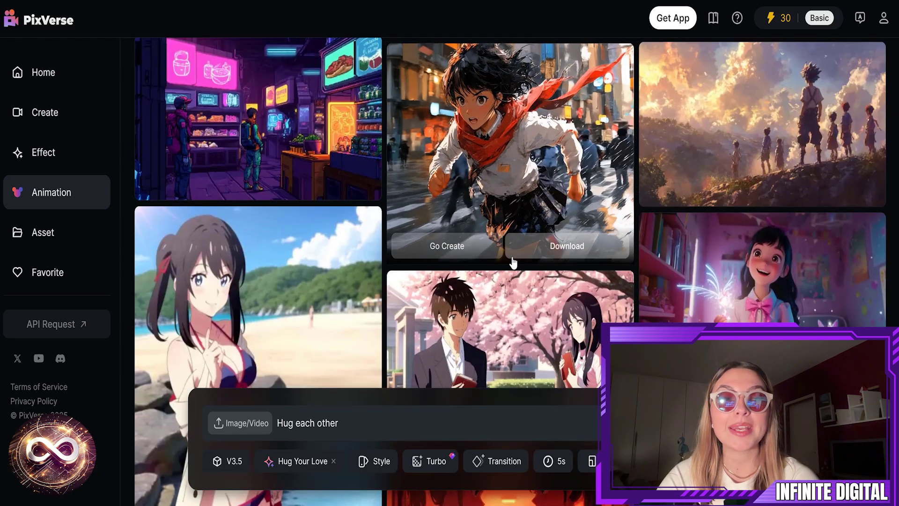
{"action": "scroll", "coordinate": [314, 294], "scroll_direction": "down", "scroll_amount": 5}
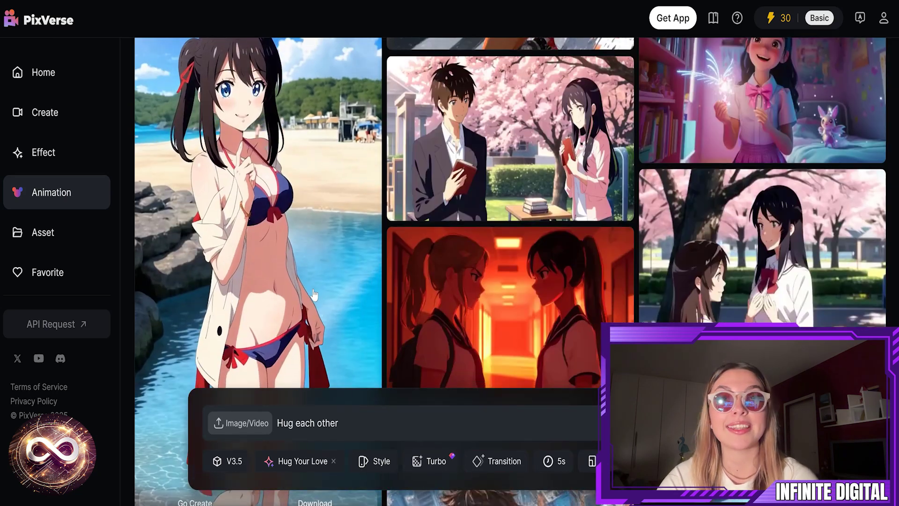
{"action": "scroll", "coordinate": [445, 293], "scroll_direction": "down", "scroll_amount": 6}
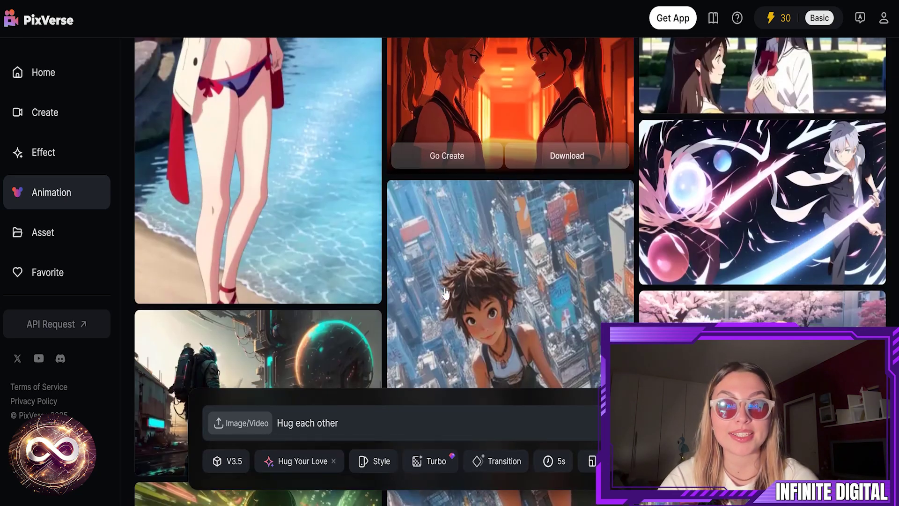
{"action": "scroll", "coordinate": [467, 290], "scroll_direction": "down", "scroll_amount": 6}
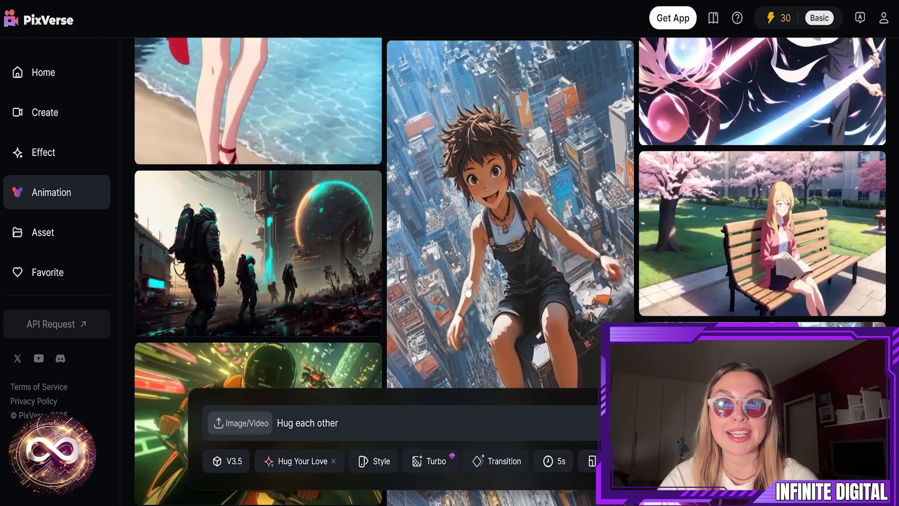
{"action": "scroll", "coordinate": [348, 291], "scroll_direction": "down", "scroll_amount": 3}
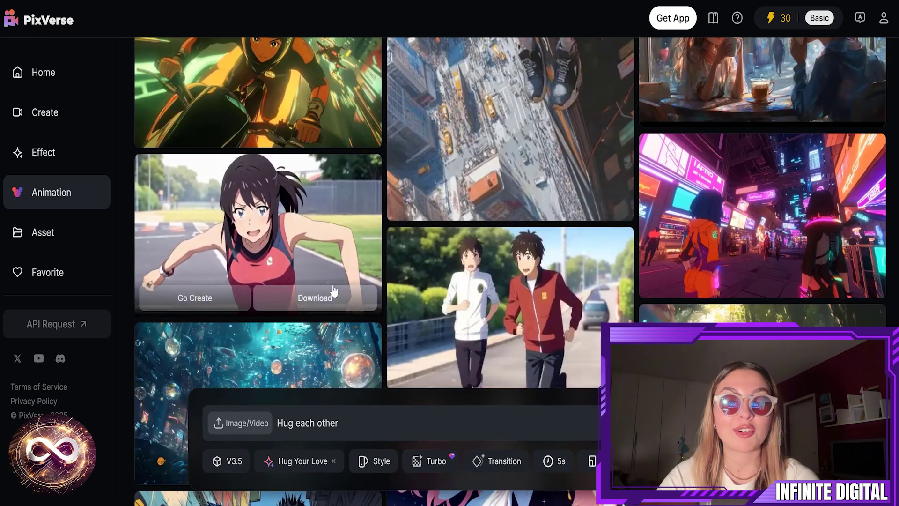
{"action": "scroll", "coordinate": [334, 291], "scroll_direction": "down", "scroll_amount": 5}
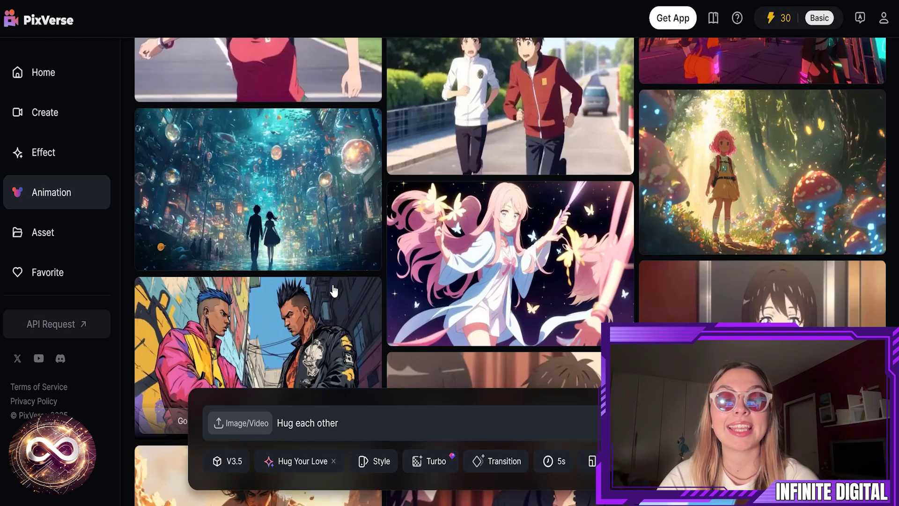
{"action": "scroll", "coordinate": [333, 291], "scroll_direction": "down", "scroll_amount": 5}
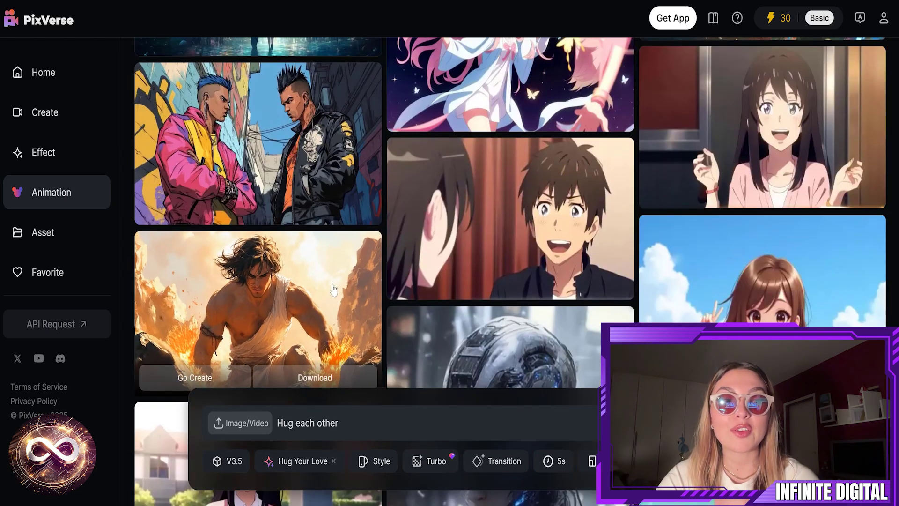
{"action": "scroll", "coordinate": [470, 274], "scroll_direction": "down", "scroll_amount": 3}
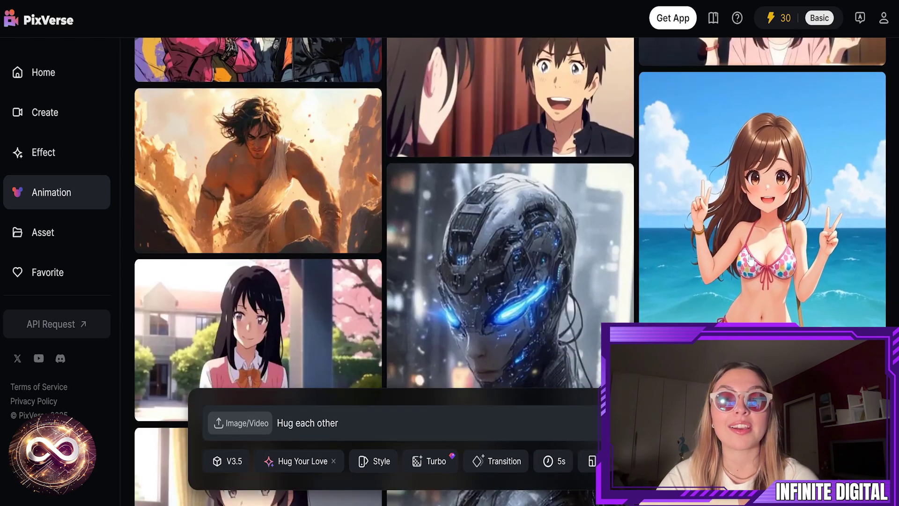
{"action": "scroll", "coordinate": [751, 259], "scroll_direction": "down", "scroll_amount": 2}
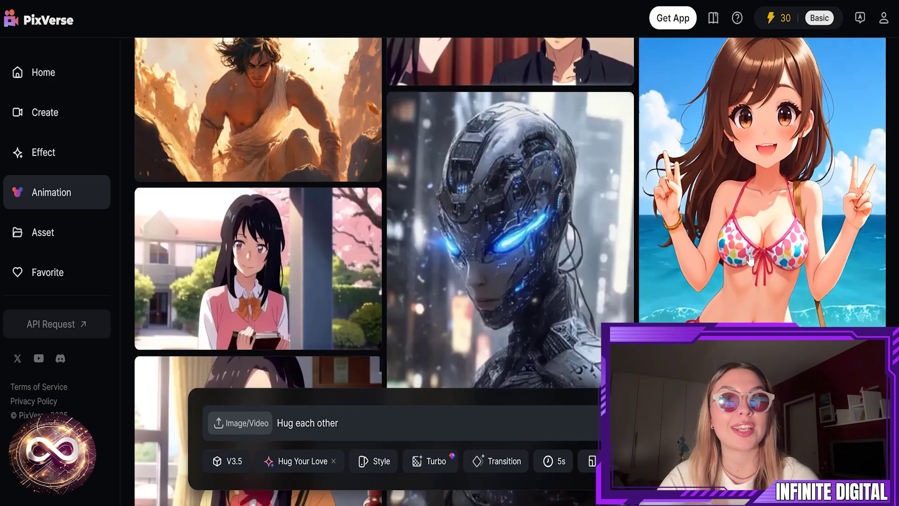
{"action": "scroll", "coordinate": [750, 259], "scroll_direction": "down", "scroll_amount": 5}
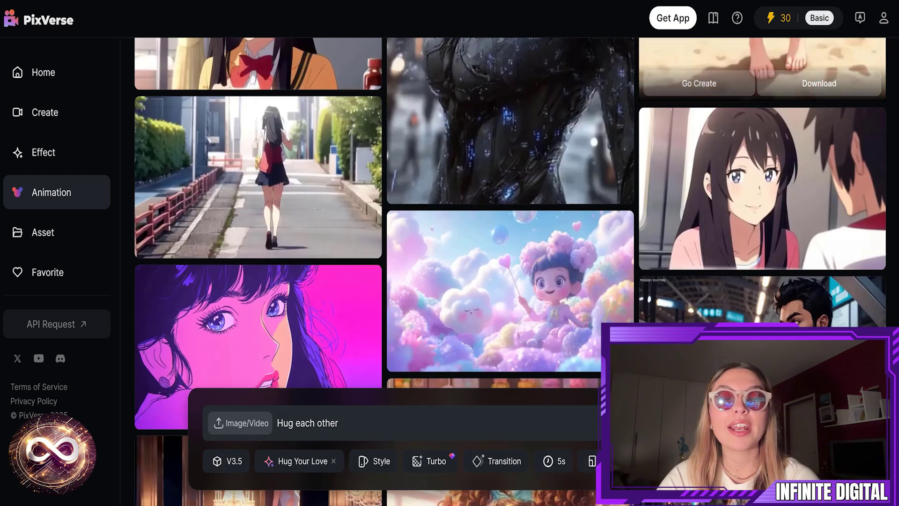
{"action": "scroll", "coordinate": [751, 259], "scroll_direction": "down", "scroll_amount": 3}
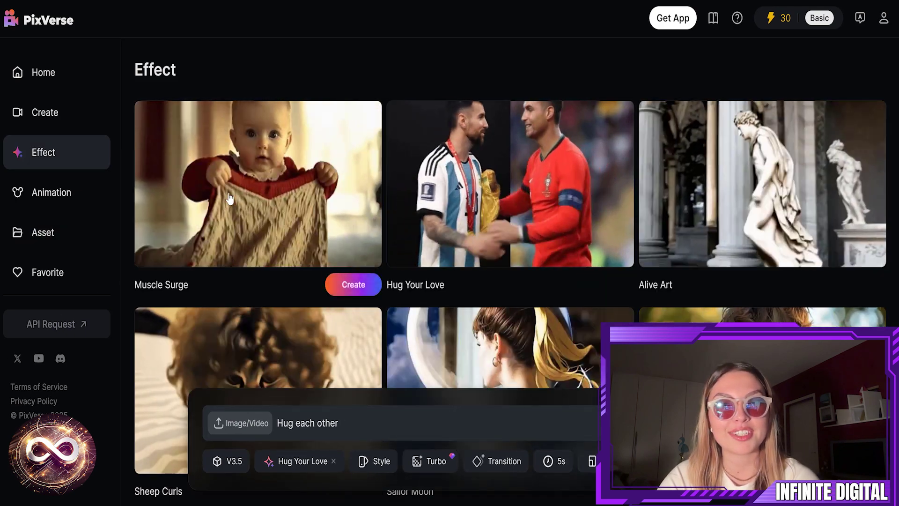
Start a Muscle Surge effect video and attach the chosen photo to its prompt
{"action": "left_click", "coordinate": [353, 283]}
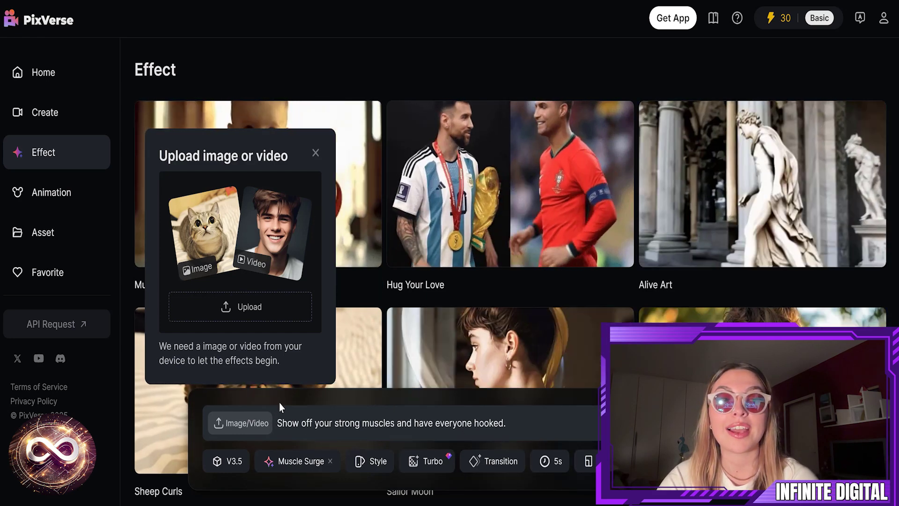
{"action": "left_click", "coordinate": [257, 424]}
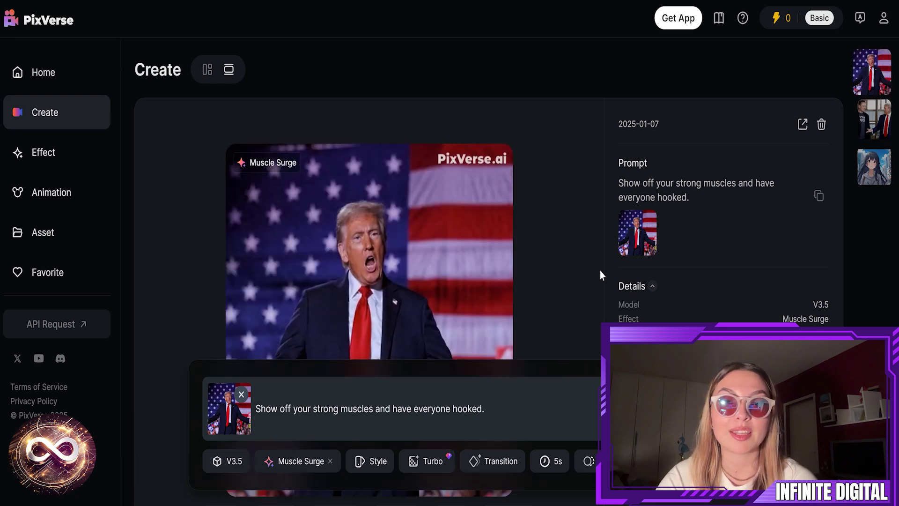
Scroll down while the Muscle Surge video generates
{"action": "scroll", "coordinate": [599, 270], "scroll_direction": "down", "scroll_amount": 2}
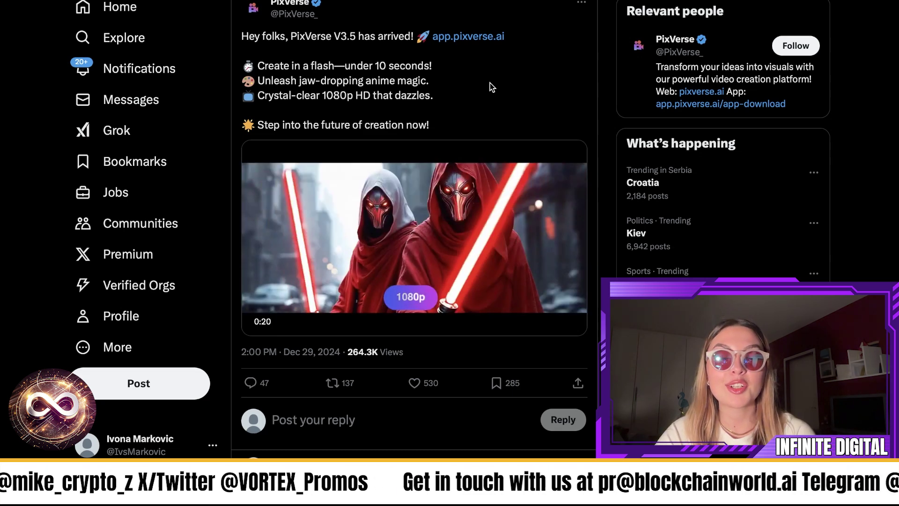
Go to PixVerse's X profile, skim its posts, then return to the top
{"action": "key", "text": "alt+Left"}
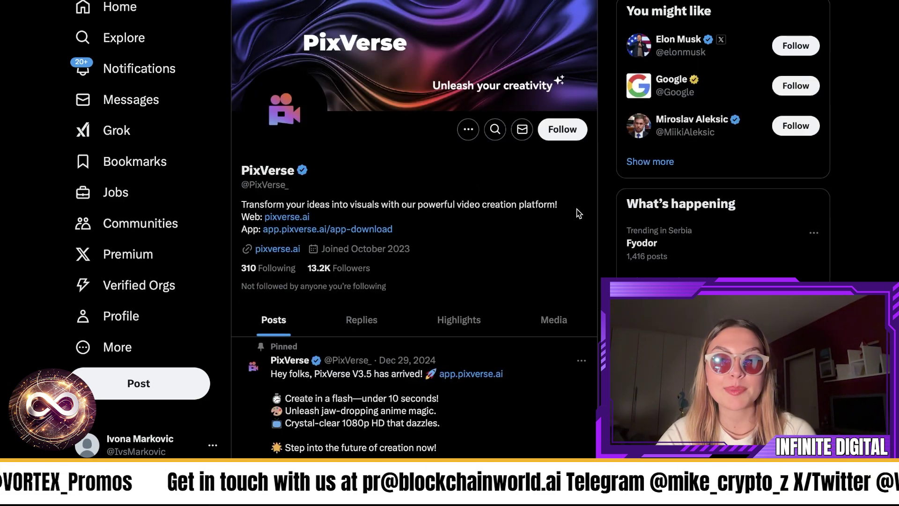
{"action": "scroll", "coordinate": [579, 213], "scroll_direction": "down", "scroll_amount": 10}
{"action": "scroll", "coordinate": [579, 213], "scroll_direction": "down", "scroll_amount": 10}
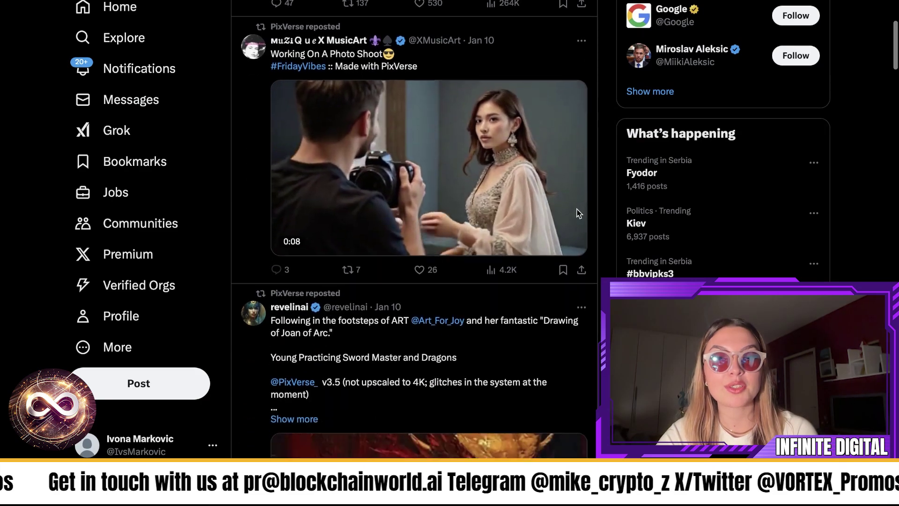
{"action": "scroll", "coordinate": [578, 213], "scroll_direction": "down", "scroll_amount": 3}
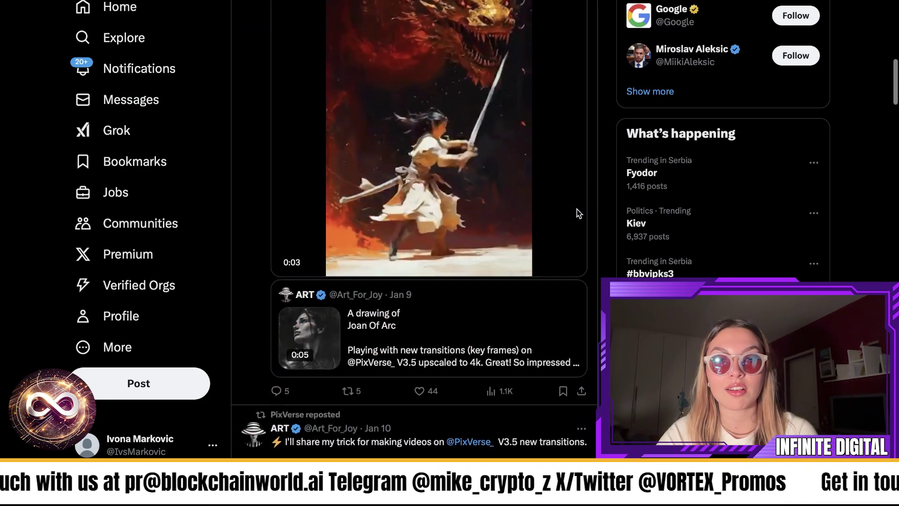
{"action": "key", "text": "Home"}
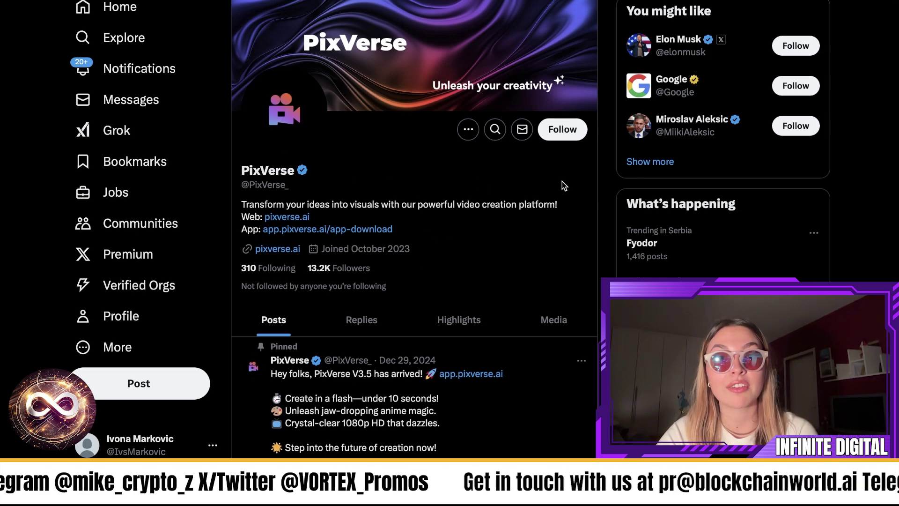
Scroll through PixVerse's reposted creator videos and back up toward the pinned V3.5 post
{"action": "scroll", "coordinate": [588, 206], "scroll_direction": "down", "scroll_amount": 8}
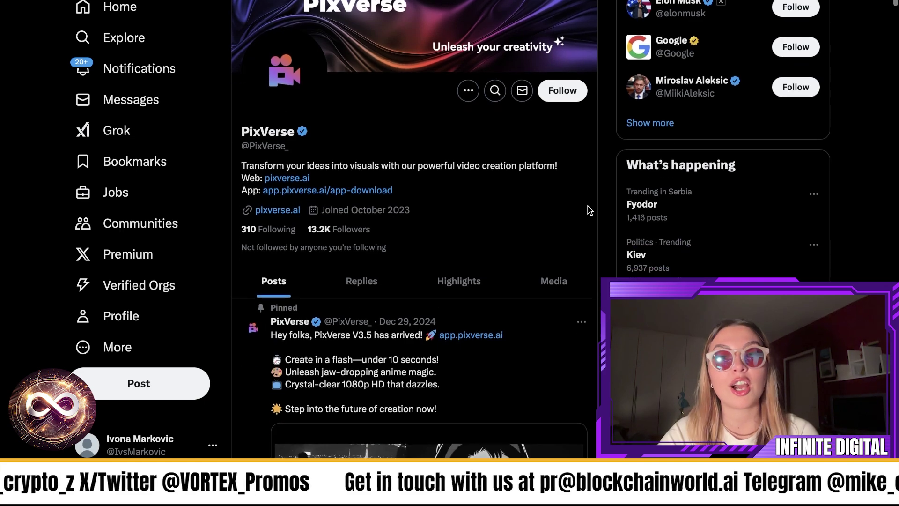
{"action": "scroll", "coordinate": [588, 206], "scroll_direction": "down", "scroll_amount": 9}
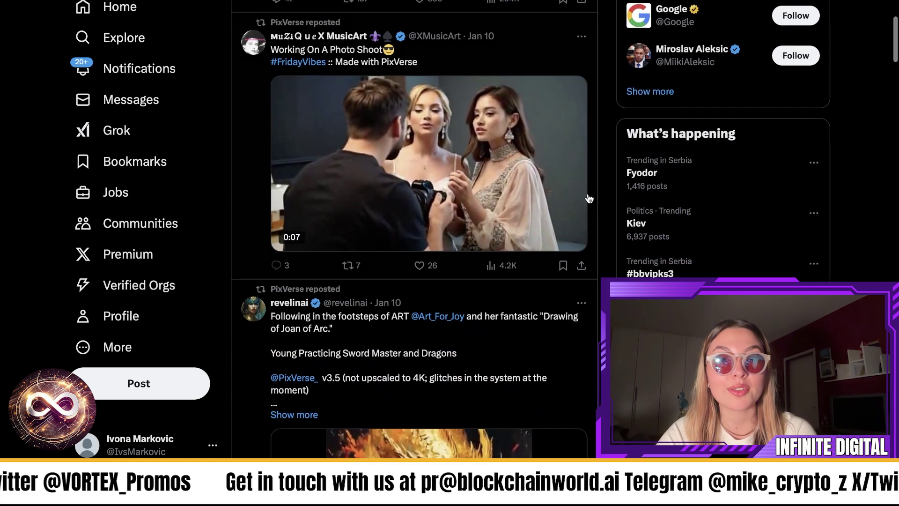
{"action": "scroll", "coordinate": [589, 179], "scroll_direction": "down", "scroll_amount": 5}
{"action": "scroll", "coordinate": [589, 180], "scroll_direction": "up", "scroll_amount": 3}
{"action": "scroll", "coordinate": [589, 180], "scroll_direction": "down", "scroll_amount": 1}
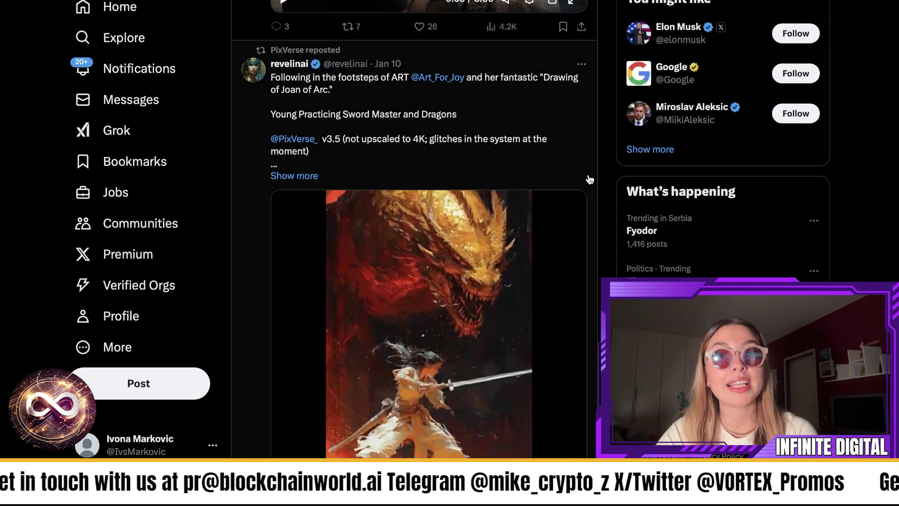
{"action": "scroll", "coordinate": [590, 180], "scroll_direction": "up", "scroll_amount": 18}
{"action": "scroll", "coordinate": [589, 180], "scroll_direction": "up", "scroll_amount": 3}
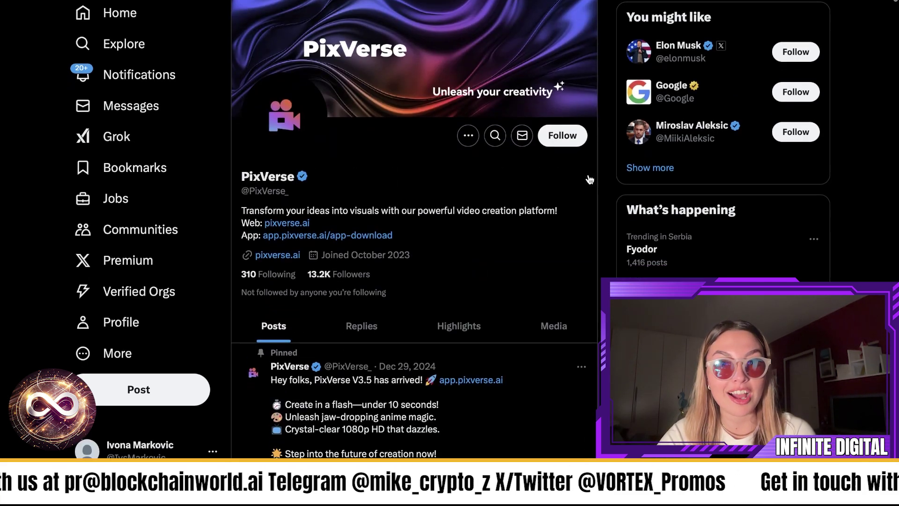